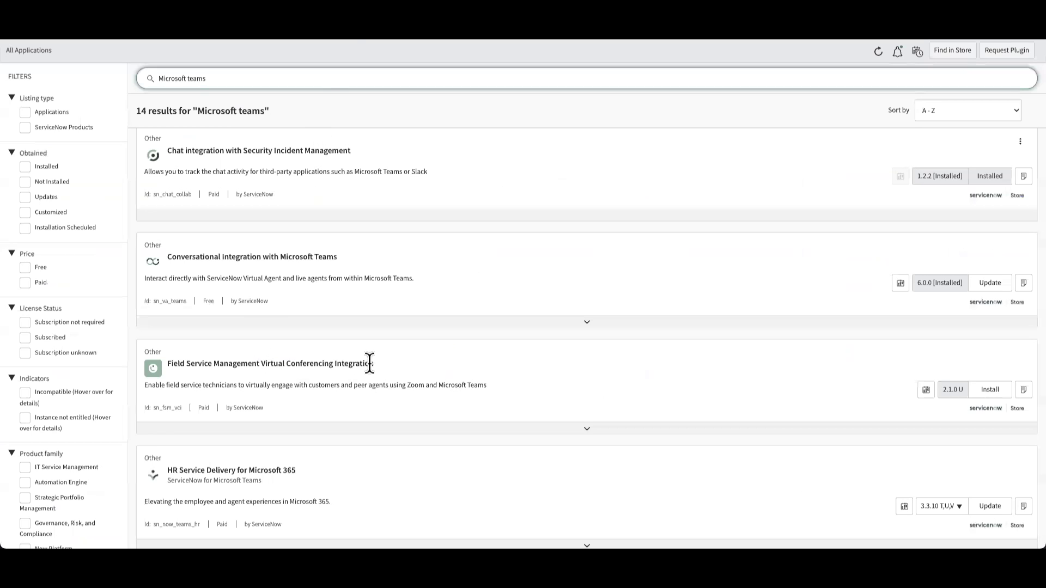
pyautogui.scroll(-1, 231, 275)
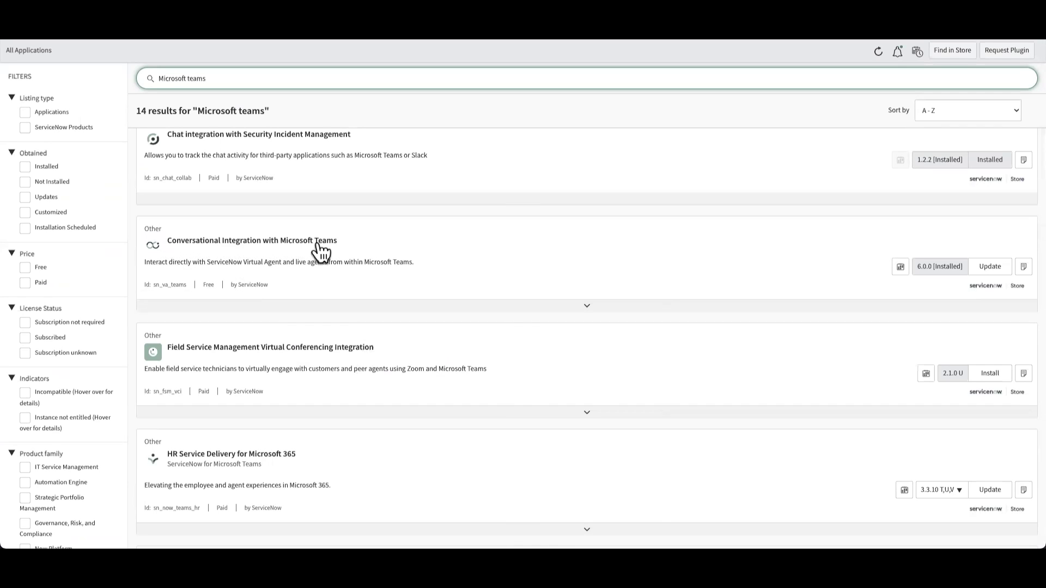
pyautogui.scroll(-1, 318, 249)
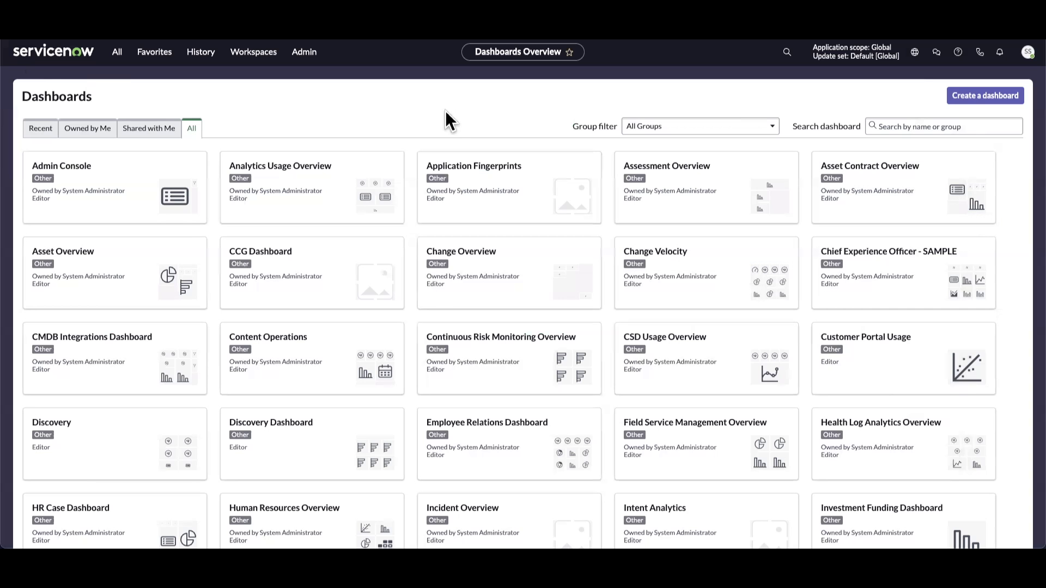
# Step: Go to Conversational Interfaces > Settings through the All application navigator
pyautogui.click(1027, 54)
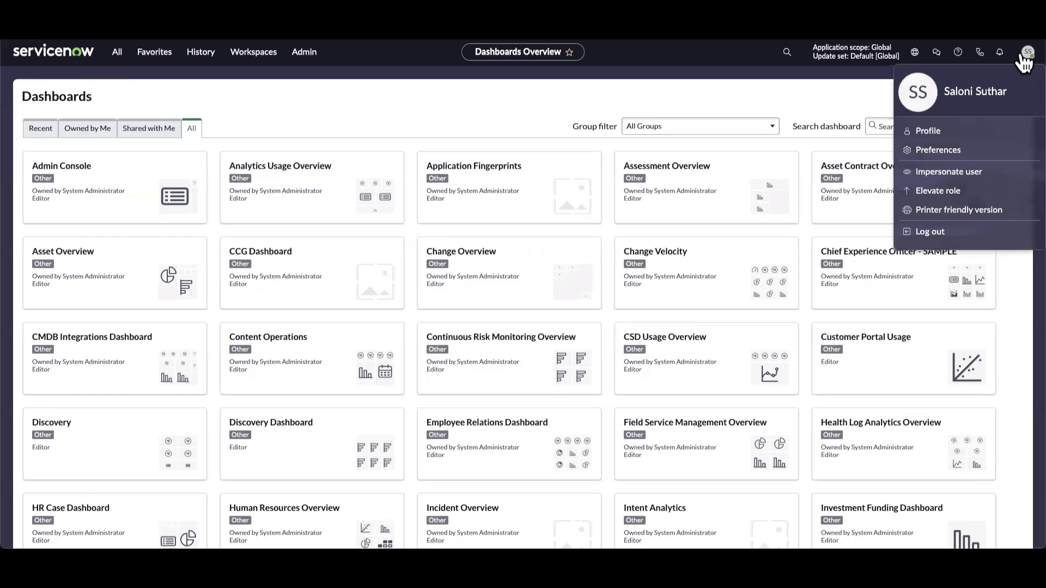
pyautogui.click(303, 110)
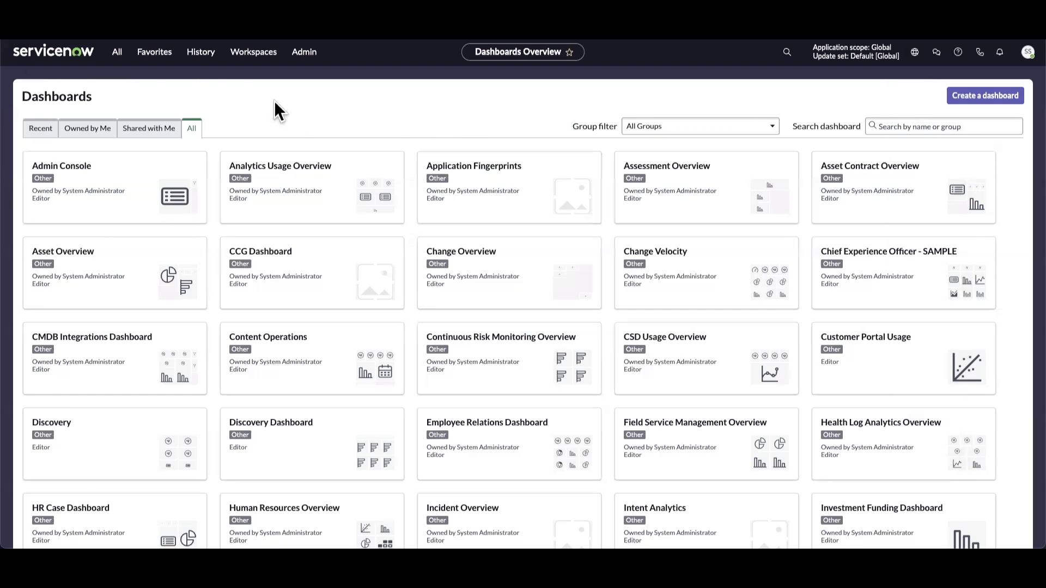
pyautogui.click(116, 55)
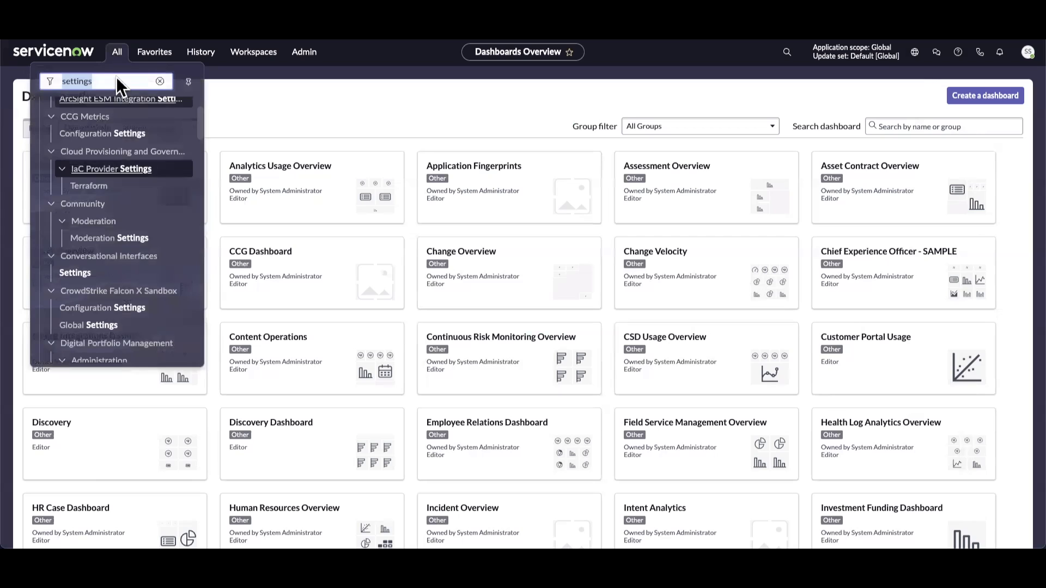
pyautogui.moveTo(109, 255)
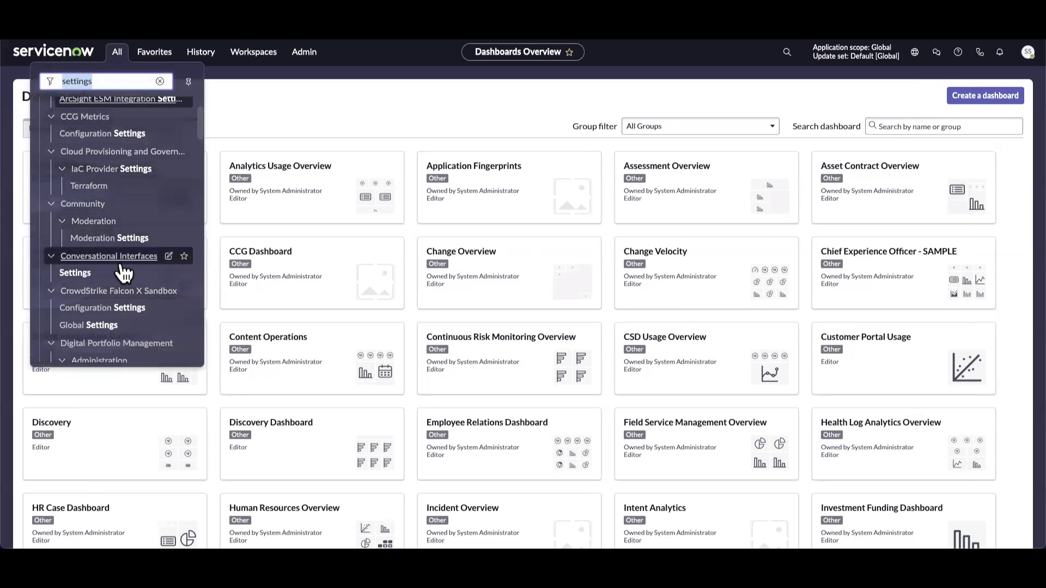
pyautogui.click(121, 273)
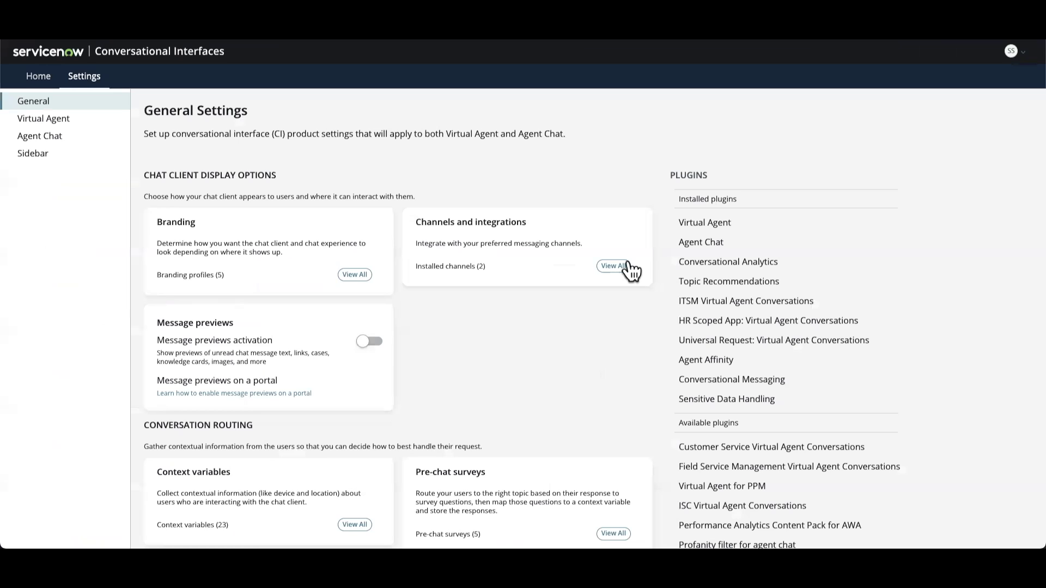
# Step: Add a Microsoft Teams integration with Now Virtual Agent from the Channels and integrations list
pyautogui.click(614, 265)
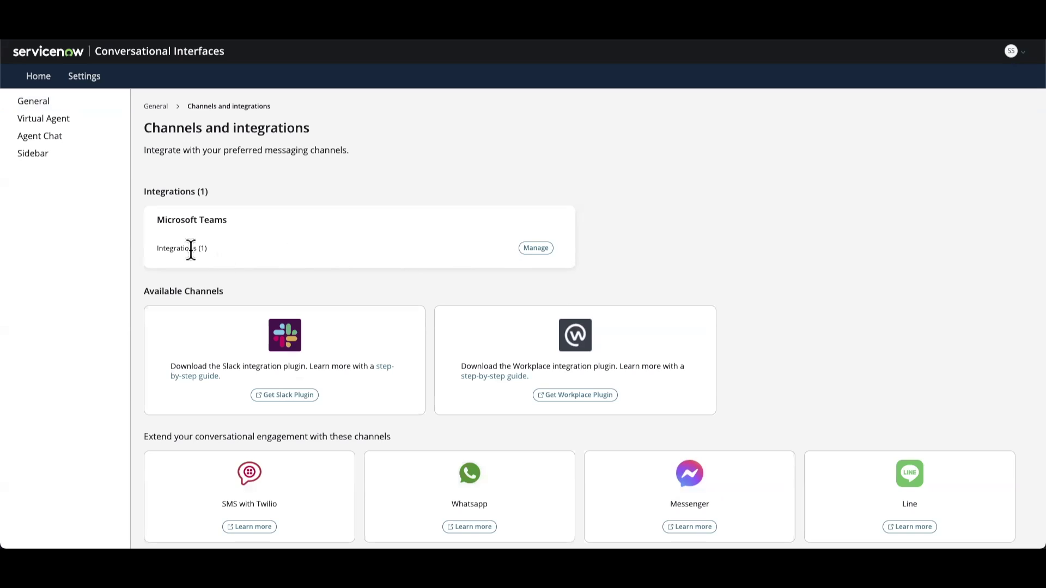
pyautogui.click(537, 249)
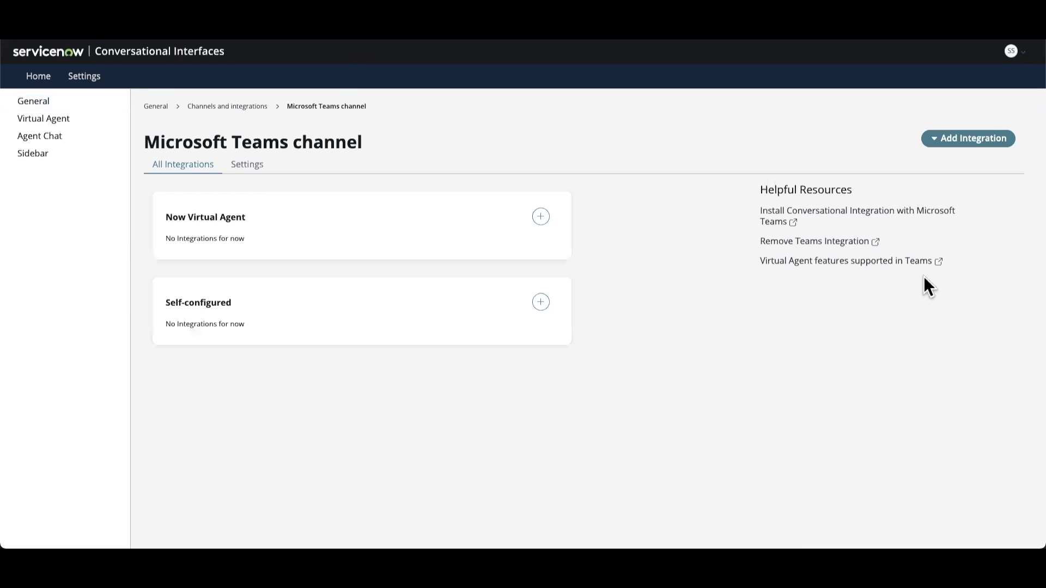
pyautogui.click(966, 143)
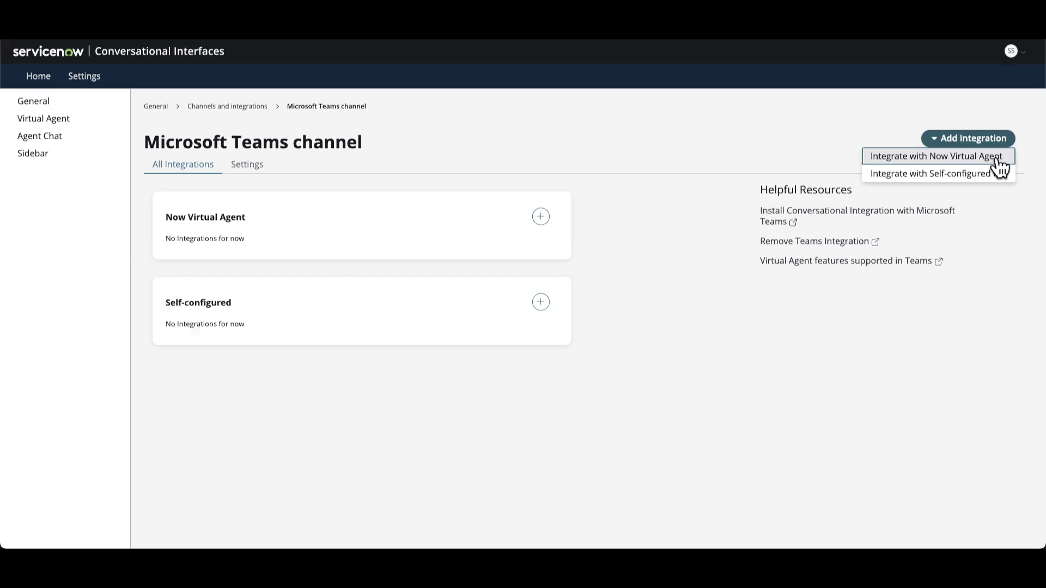
pyautogui.click(956, 158)
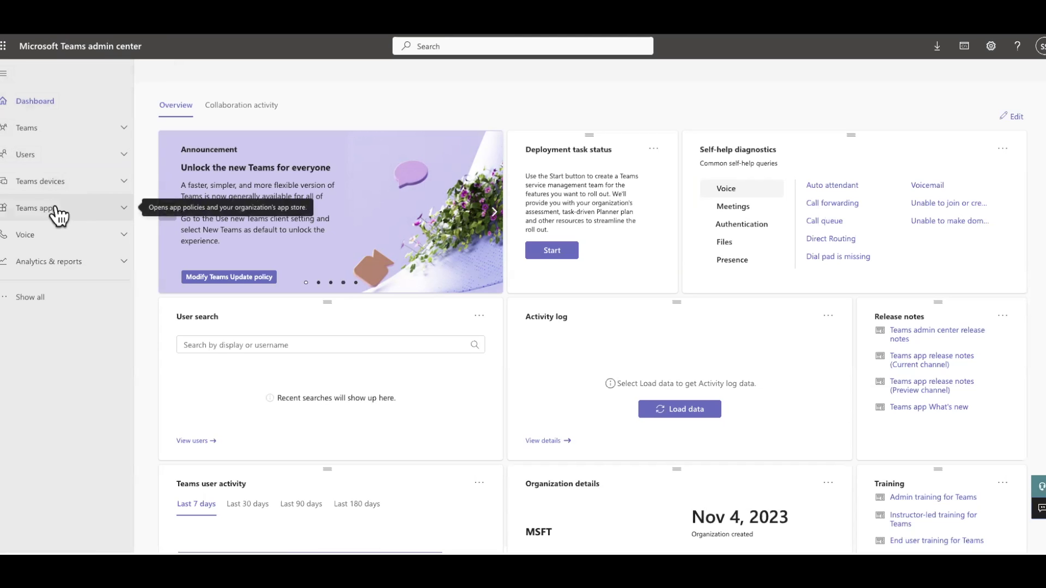
# Step: Find 'now vi' under Teams apps > Manage apps and open Now Virtual Agent's details
pyautogui.click(78, 210)
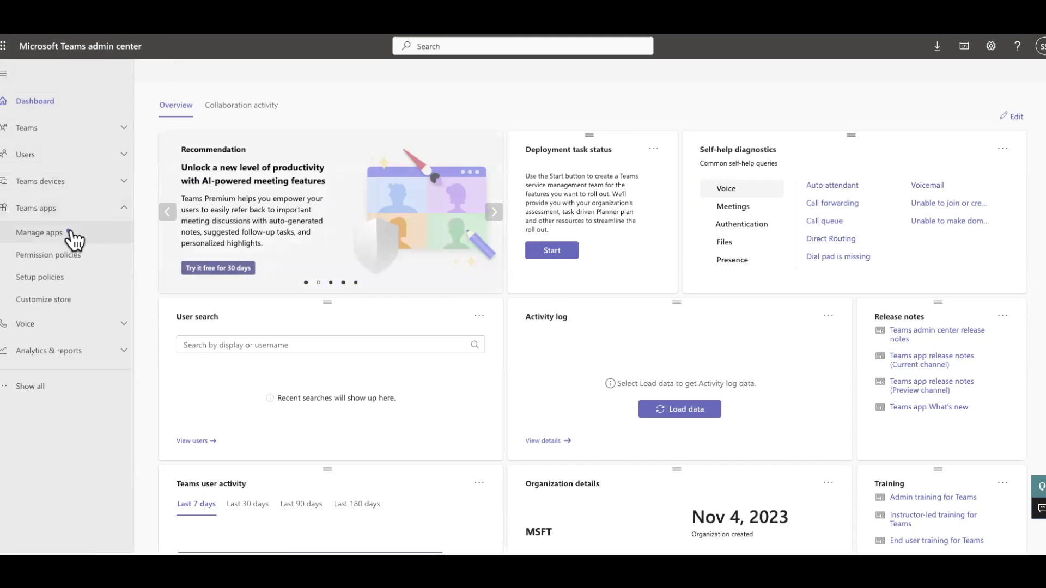
pyautogui.click(54, 234)
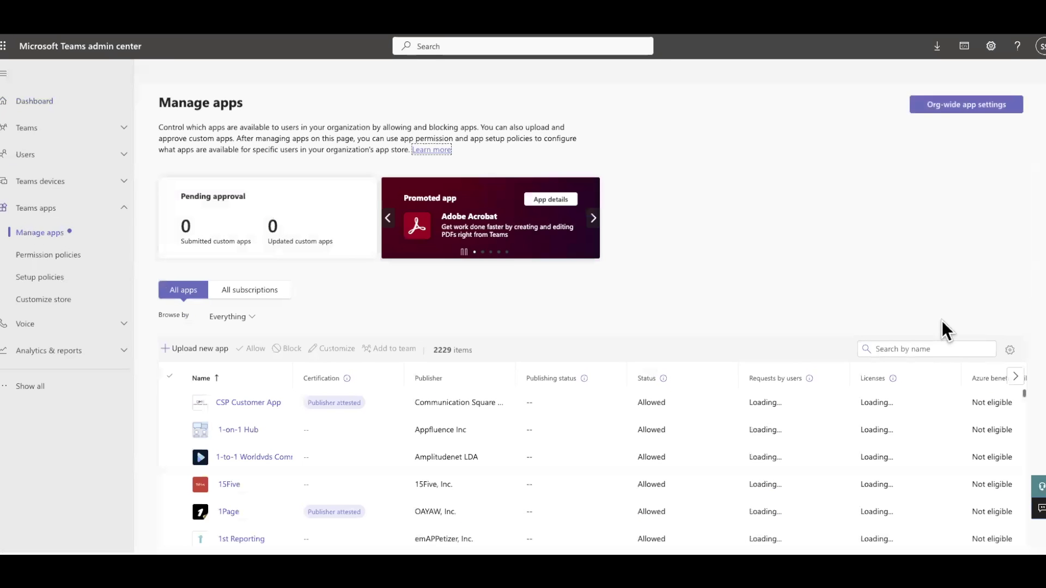
pyautogui.click(928, 350)
pyautogui.write('now')
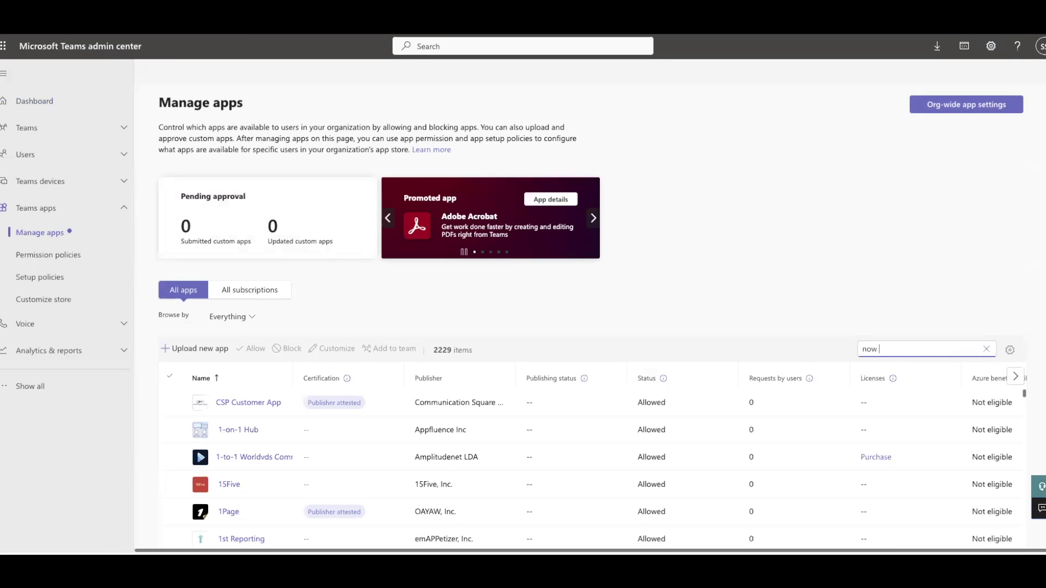
pyautogui.write('vi')
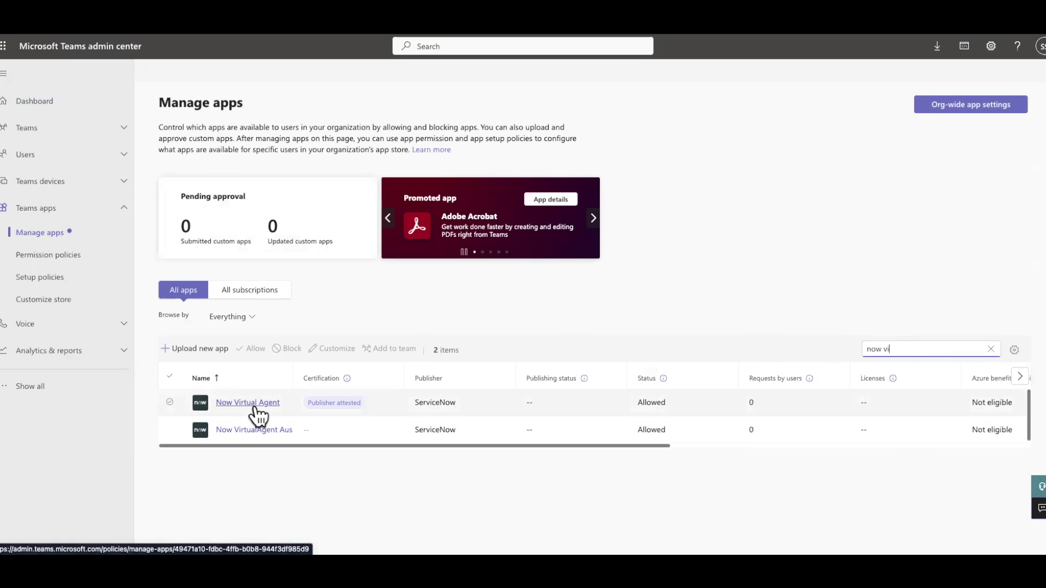
pyautogui.click(263, 412)
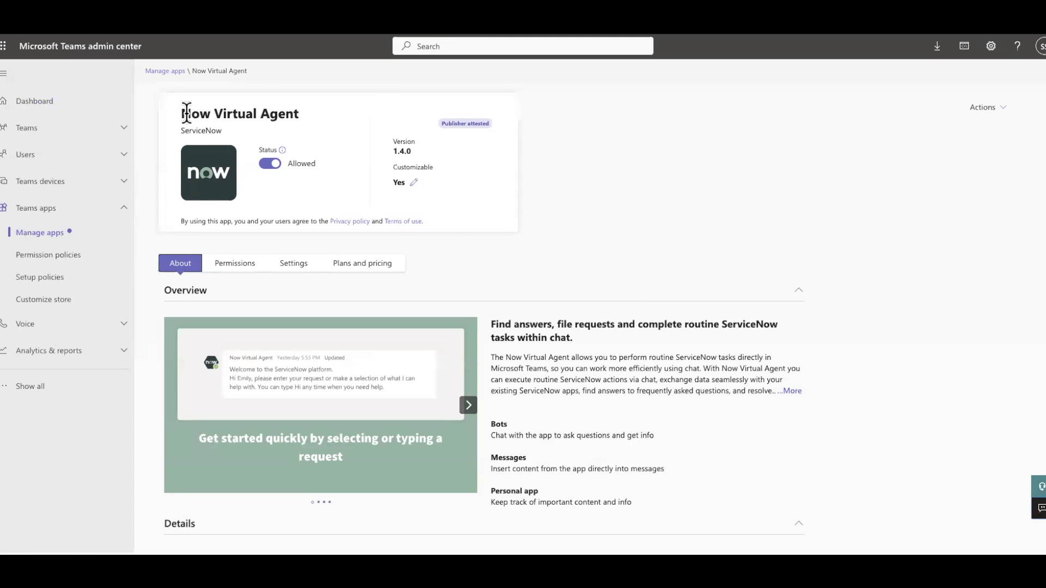
# Step: Open Customize for Now Virtual Agent and select its existing short name for replacement
pyautogui.moveTo(181, 112); pyautogui.dragTo(285, 109)
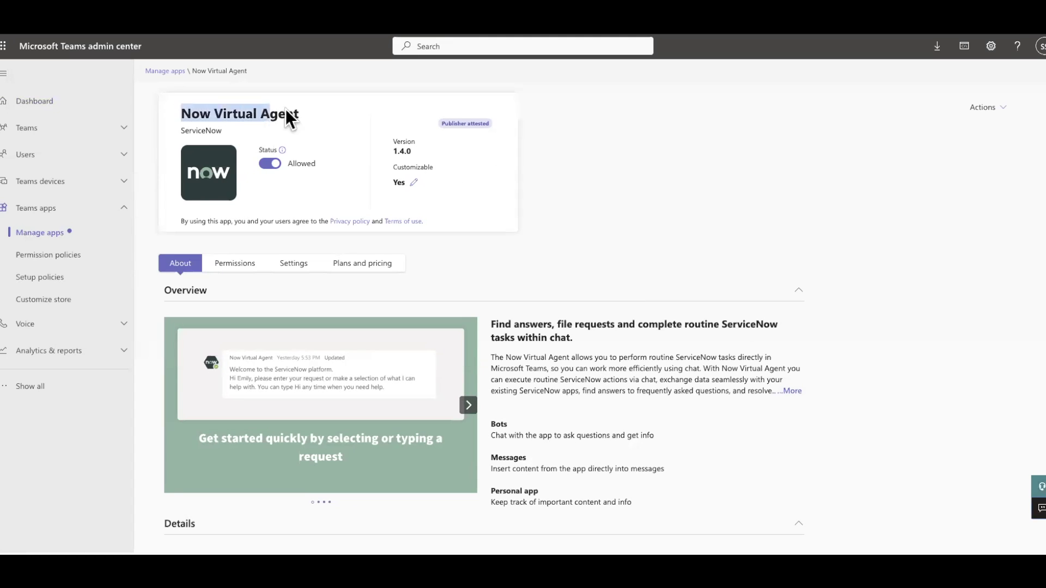
pyautogui.click(414, 183)
pyautogui.tripleClick(966, 183)
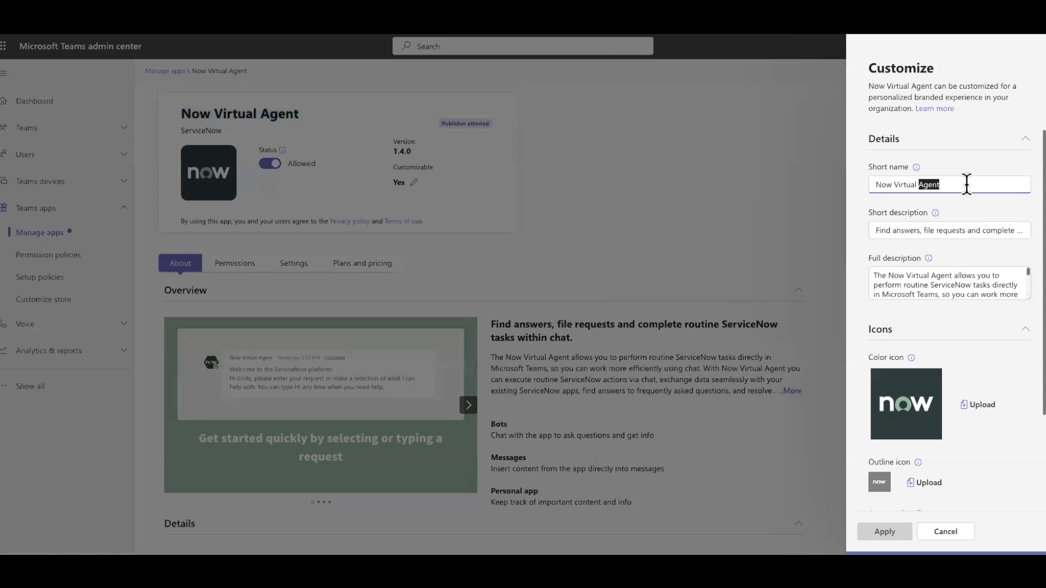
pyautogui.write('Demo')
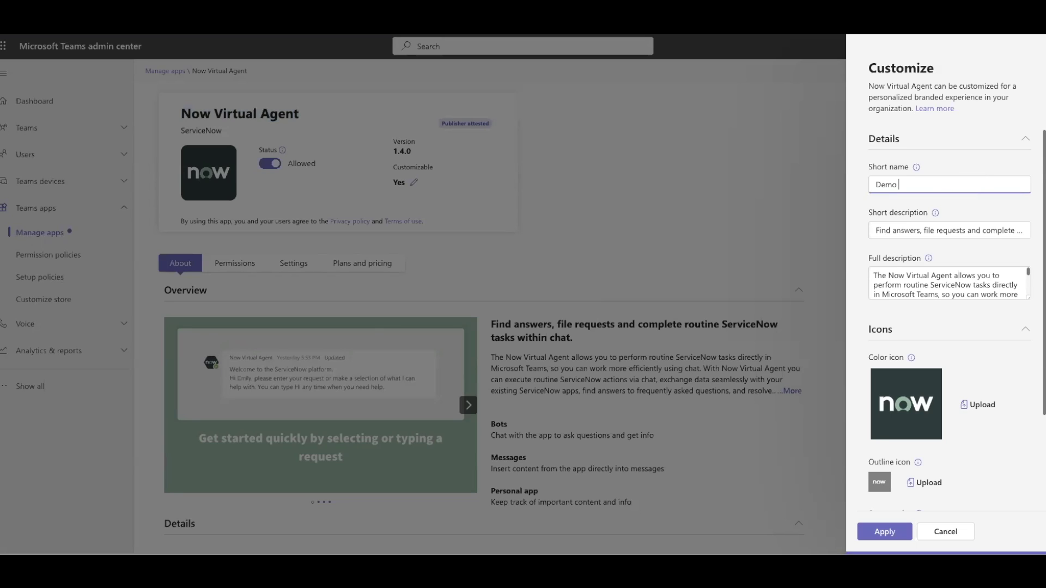
pyautogui.write(' bot')
pyautogui.scroll(-1, 973, 245)
pyautogui.scroll(-2, 957, 213)
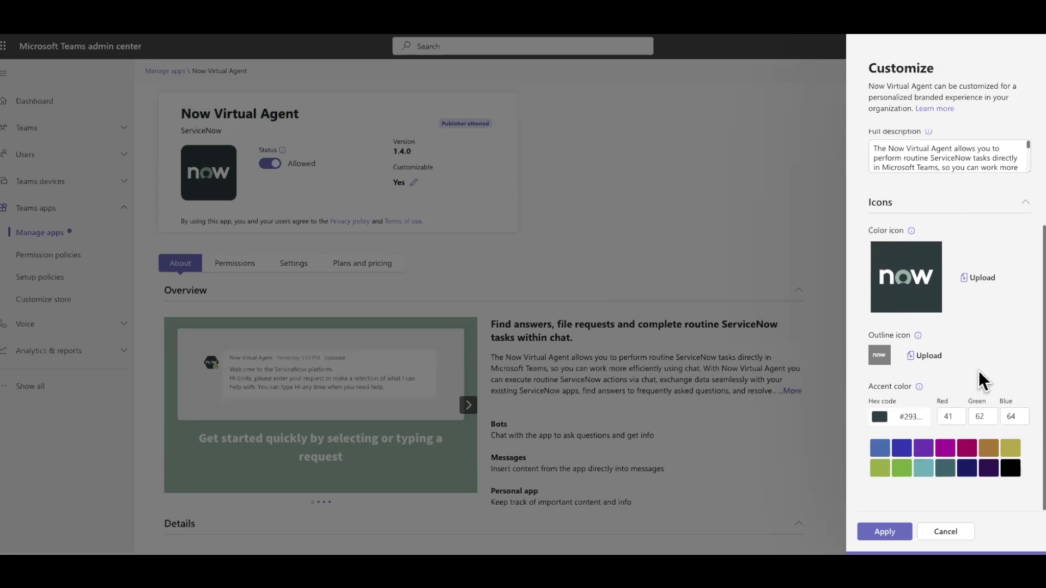
# Step: Upload the cloud PNG as the app's colour and outline icons
pyautogui.click(979, 286)
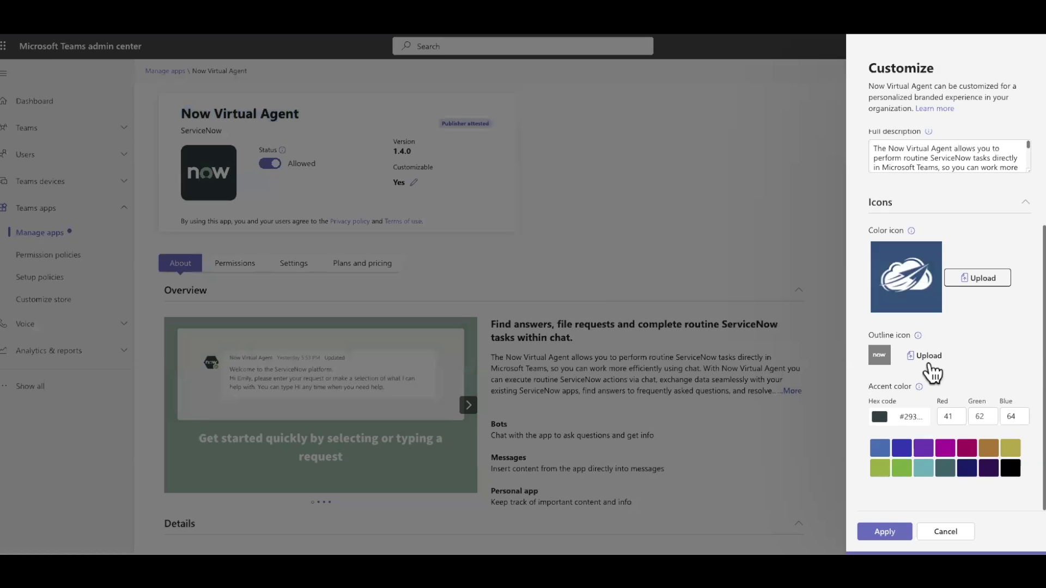
pyautogui.click(927, 357)
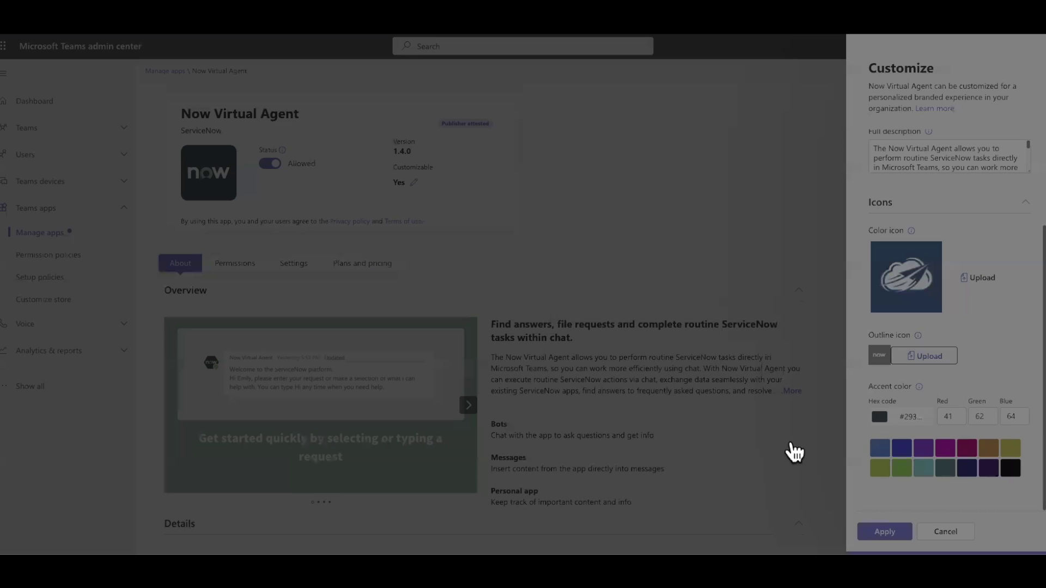
pyautogui.click(796, 452)
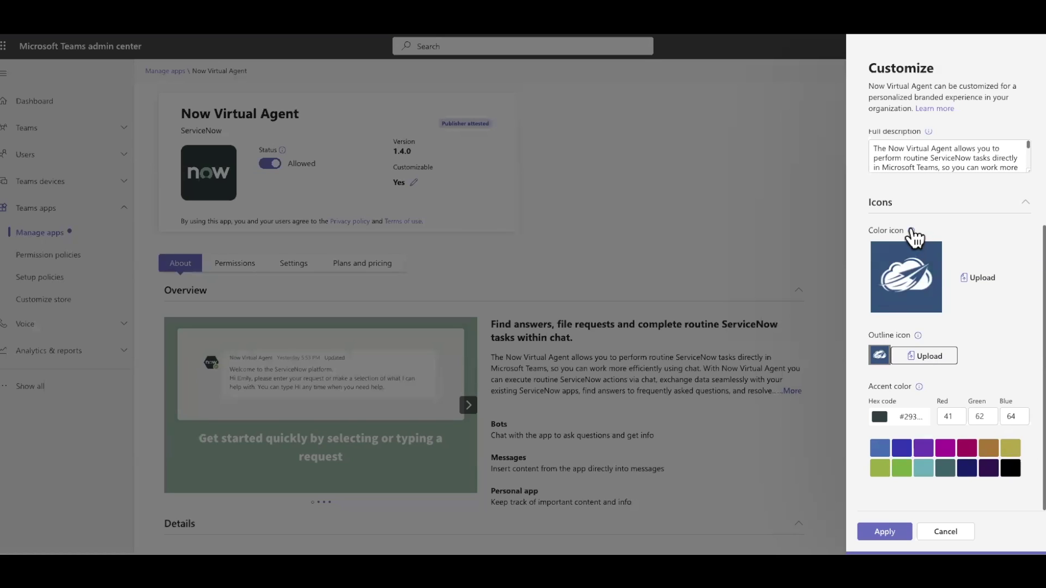
# Step: Review the icon size requirements, choose the dark blue accent colour, and apply the changes
pyautogui.click(911, 232)
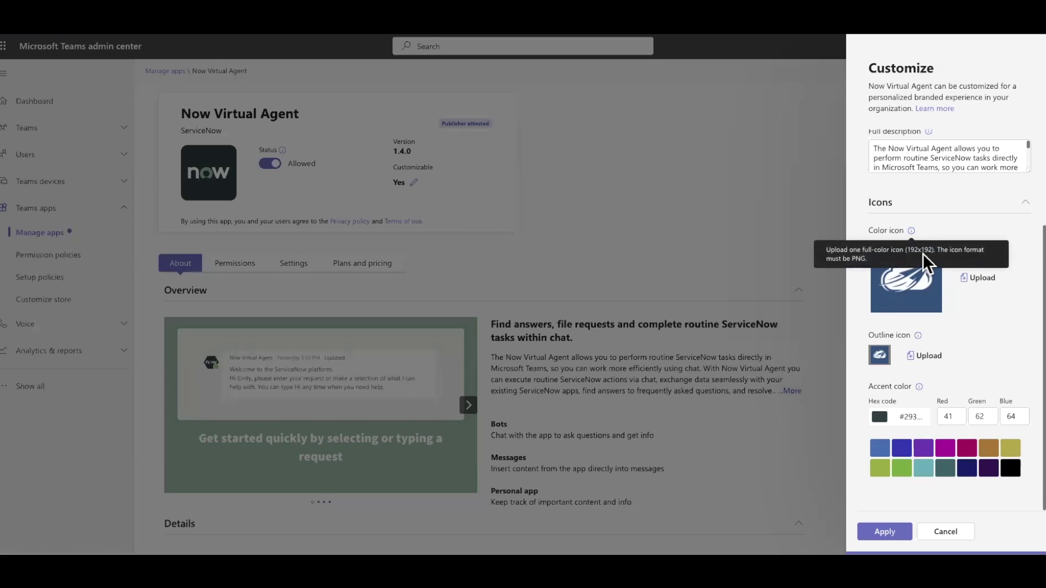
pyautogui.click(967, 344)
pyautogui.click(917, 337)
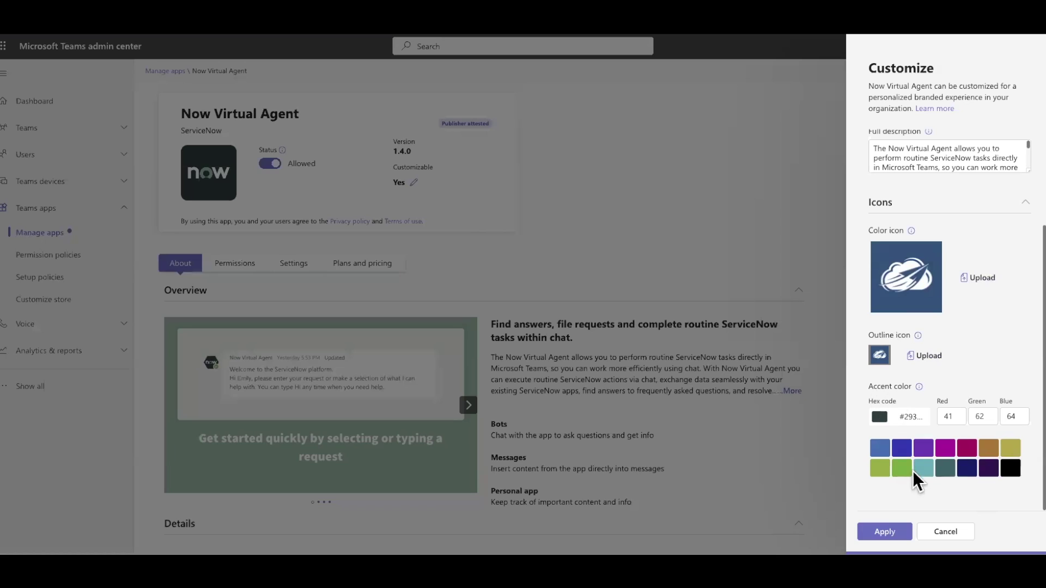
pyautogui.click(903, 449)
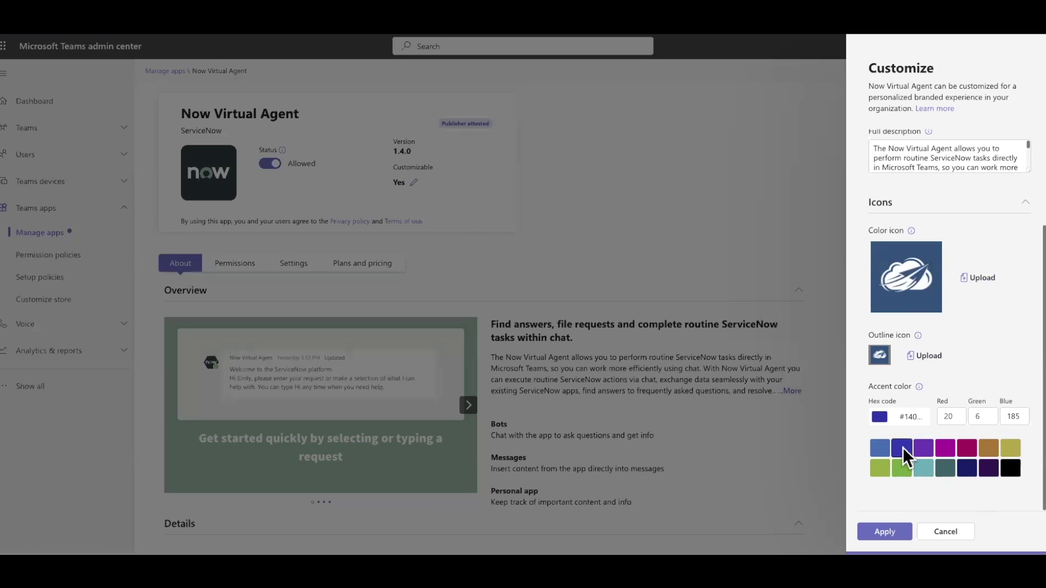
pyautogui.click(887, 532)
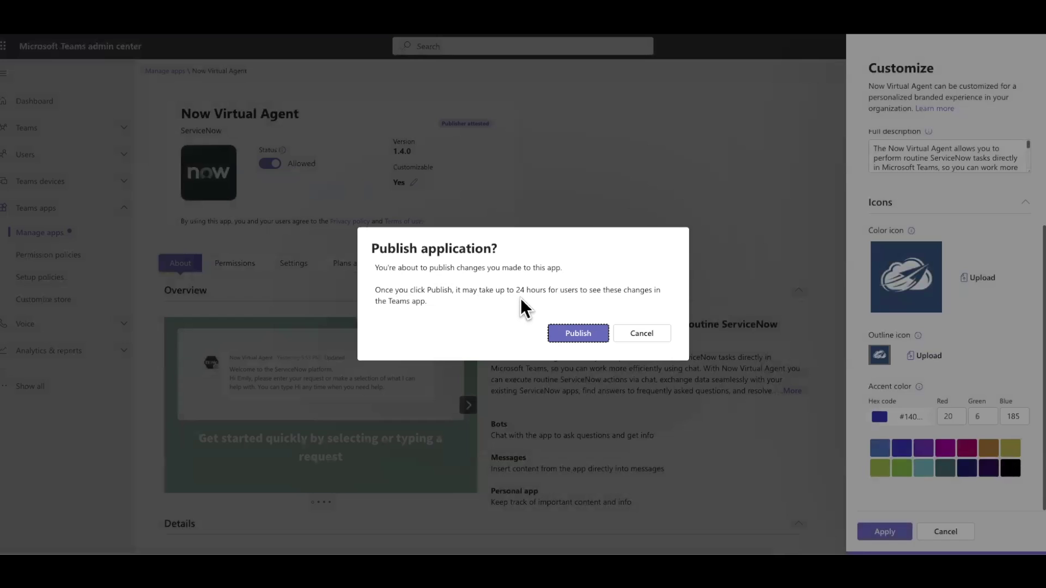
# Step: Publish the customized app and confirm the page now reads 'Demo bot'
pyautogui.click(570, 337)
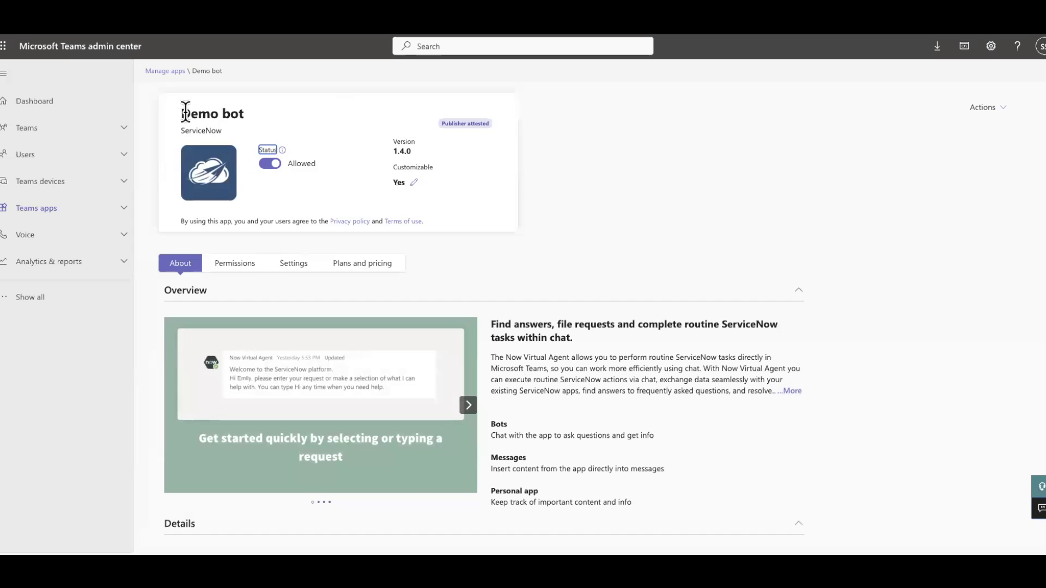
pyautogui.moveTo(183, 113); pyautogui.dragTo(251, 114)
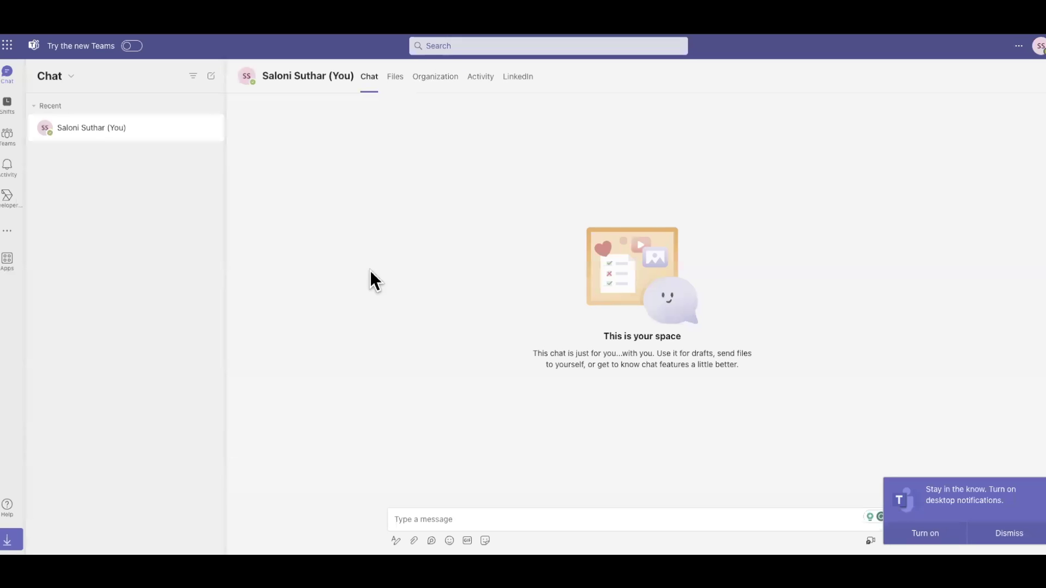
# Step: Find Now Virtual Agent in the Teams Apps store and add it
pyautogui.click(7, 261)
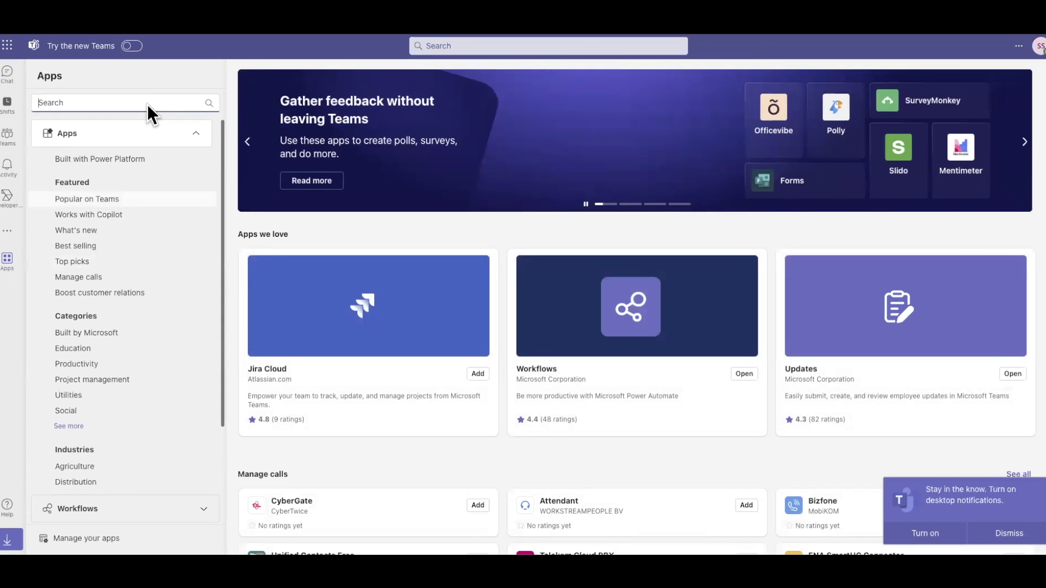
pyautogui.write('now v')
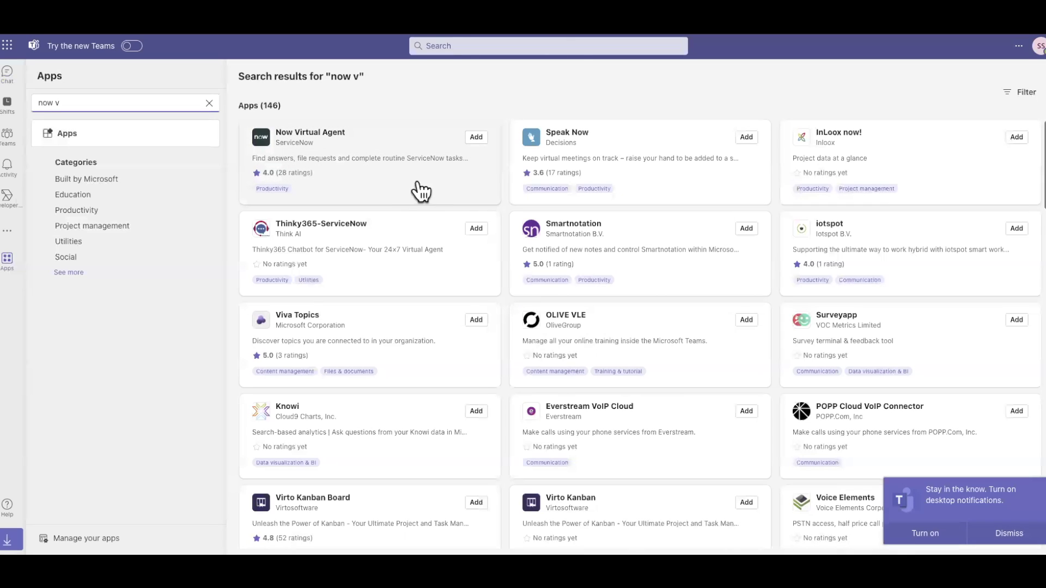
pyautogui.click(476, 137)
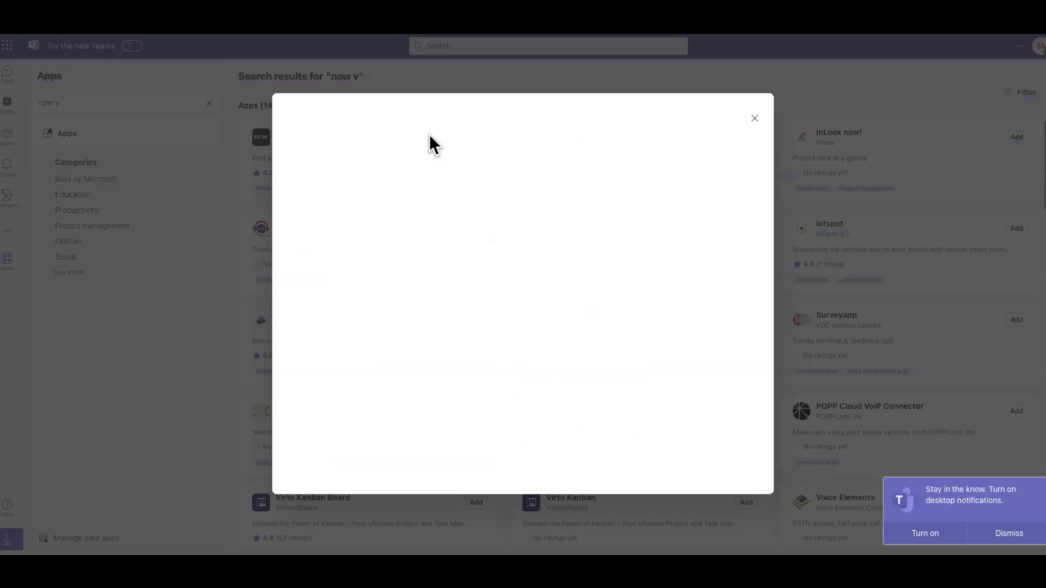
pyautogui.click(380, 155)
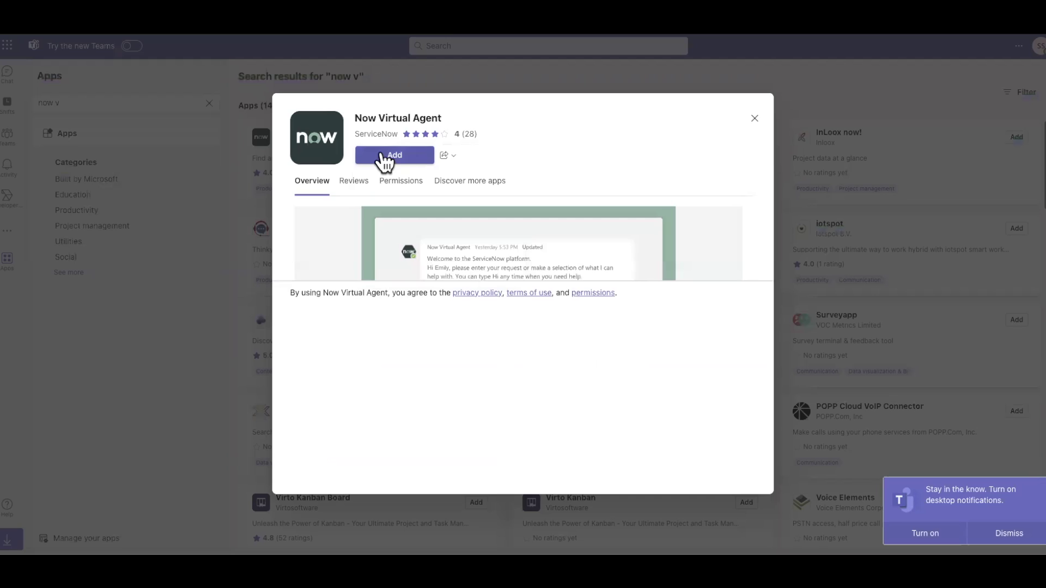